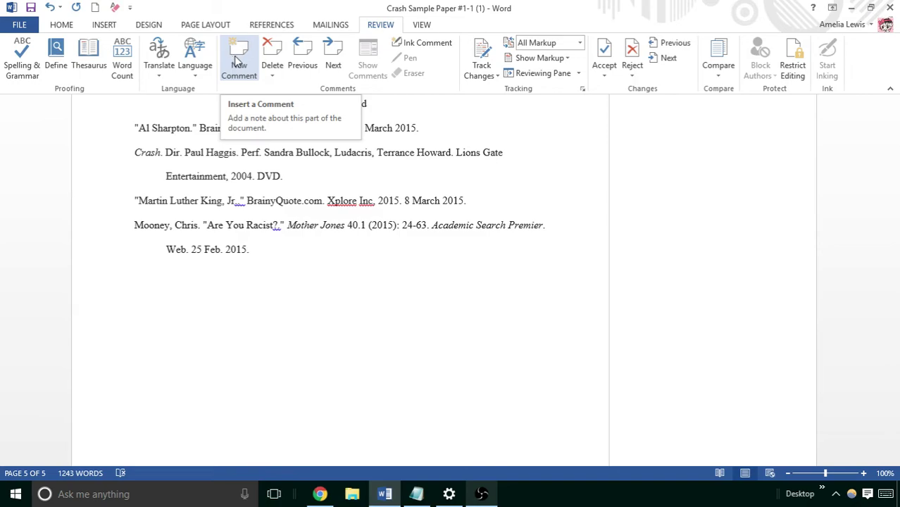
# Comment on the Al Sharpton citation: "Quote from important figure. Actually, not a great source and should find a primary source for this quote."
pyautogui.click(237, 62)
pyautogui.scroll(-4, 895, 164)
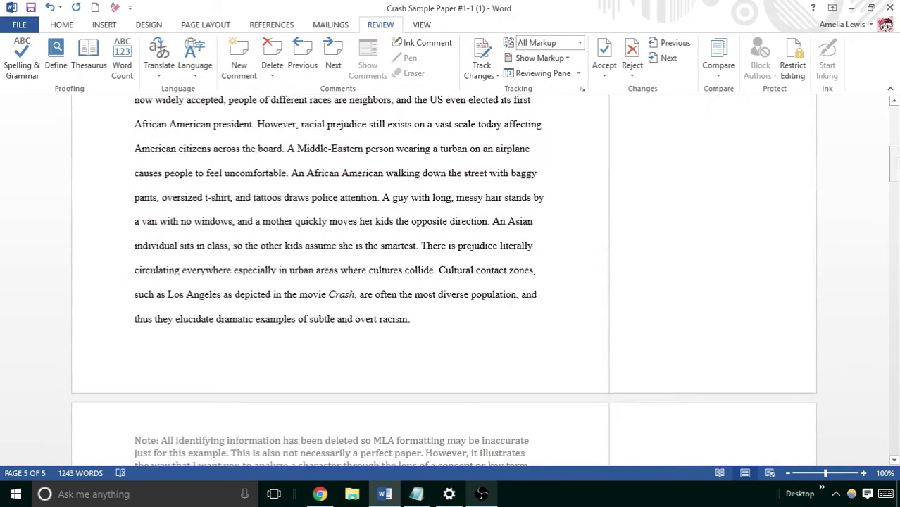
pyautogui.moveTo(898, 163); pyautogui.dragTo(896, 409)
pyautogui.scroll(-1, 324, 235)
pyautogui.click(444, 129)
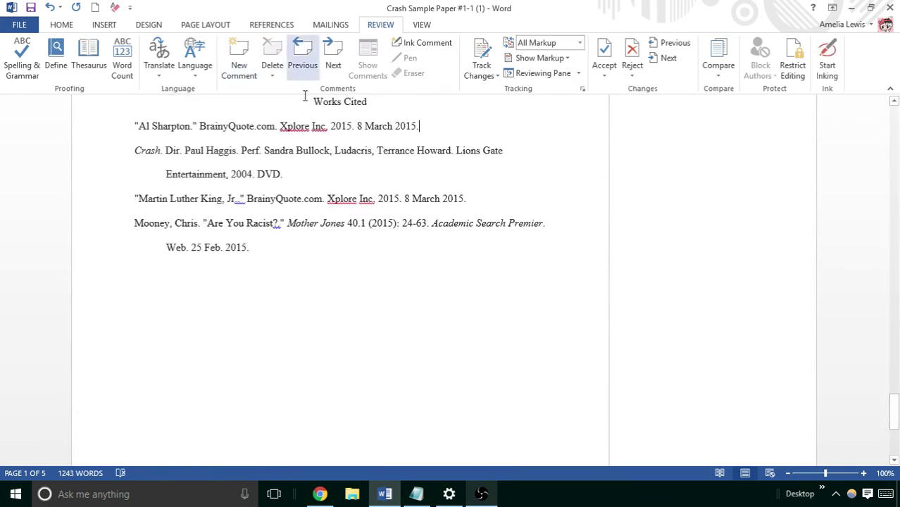
pyautogui.click(238, 66)
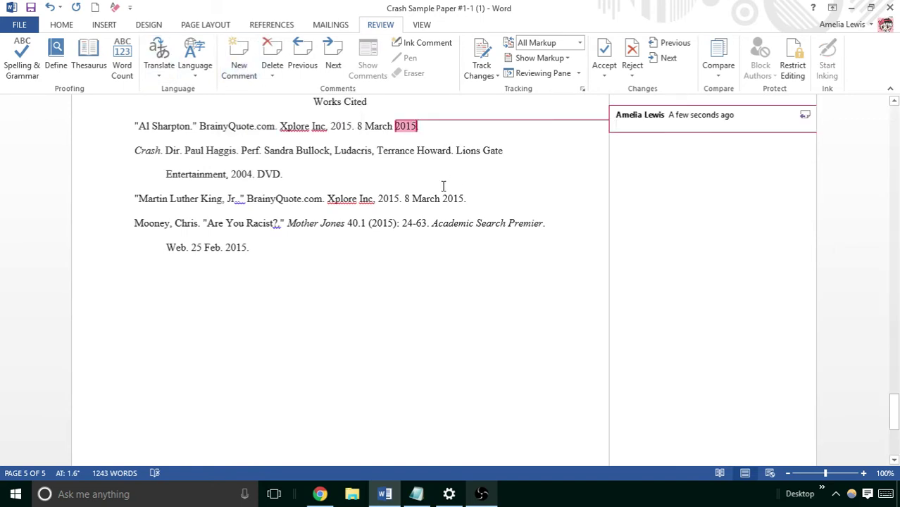
pyautogui.write('Quote fr')
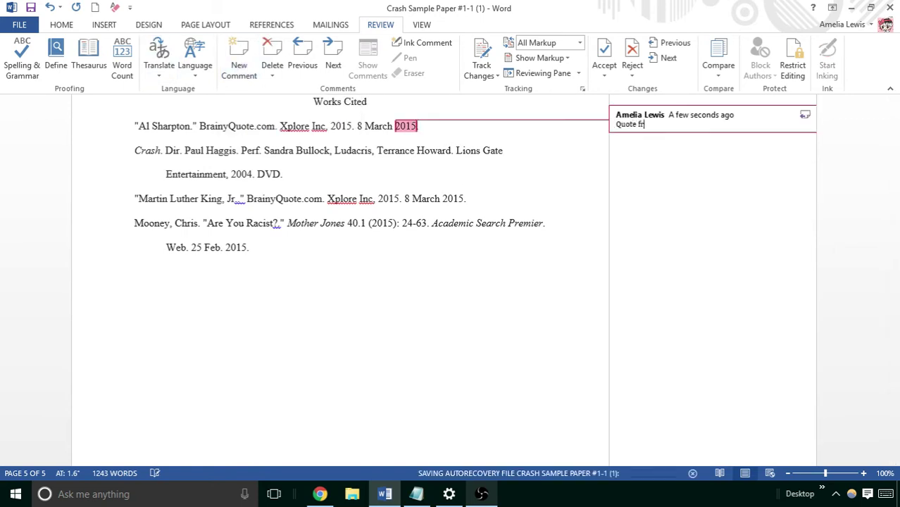
pyautogui.write('om important figure. Actua')
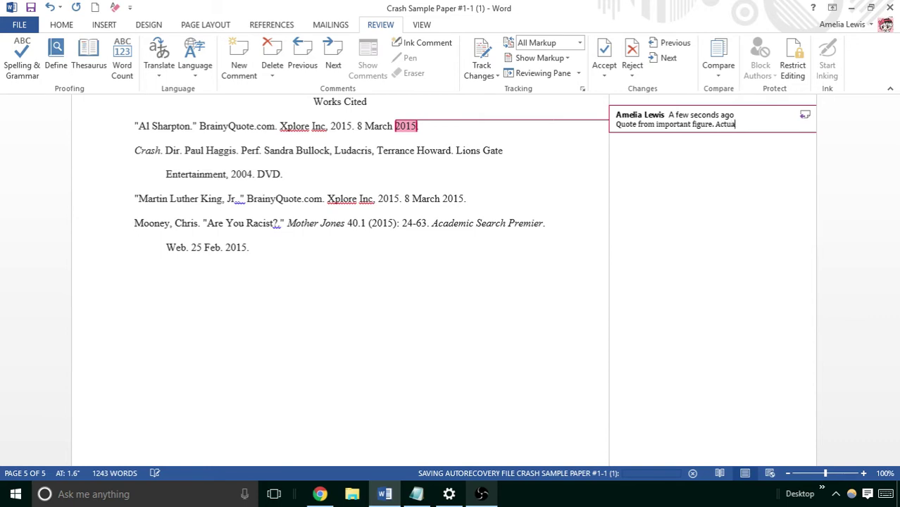
pyautogui.write('lly, not a great s')
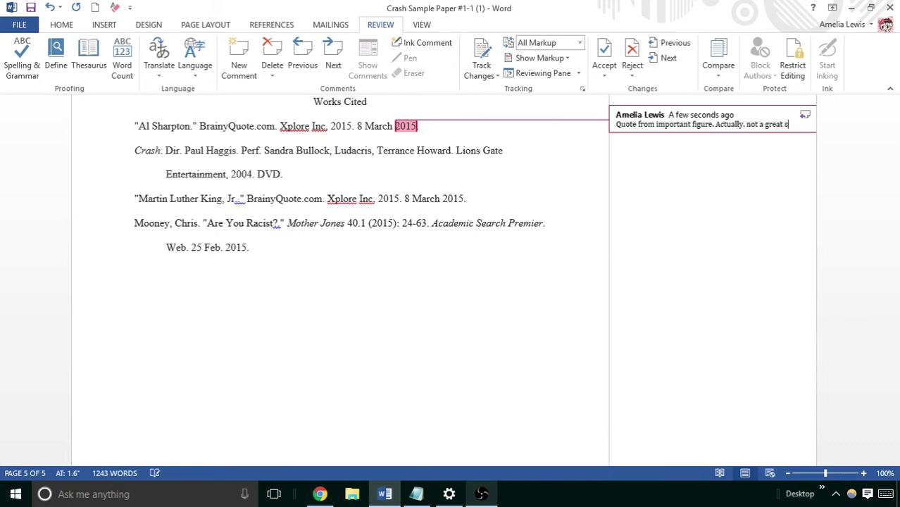
pyautogui.write('ource and should fi')
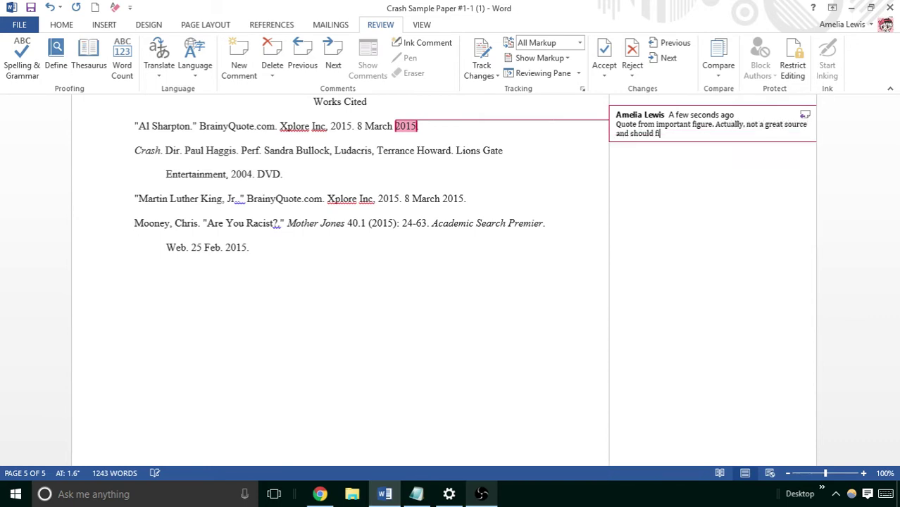
pyautogui.write('nd a primary source for this quote.')
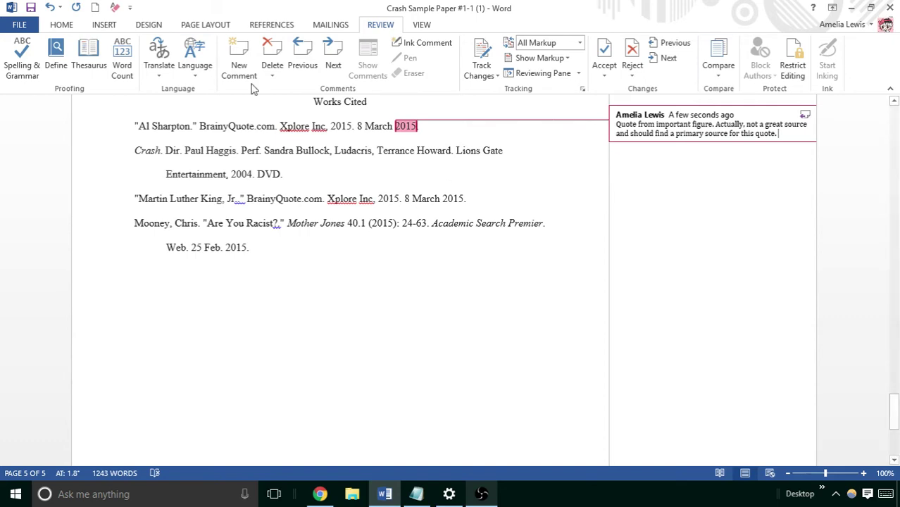
# Add a comment to the Crash DVD entry in the Works Cited list reading "Primary source-analyzing a movie"
pyautogui.click(277, 172)
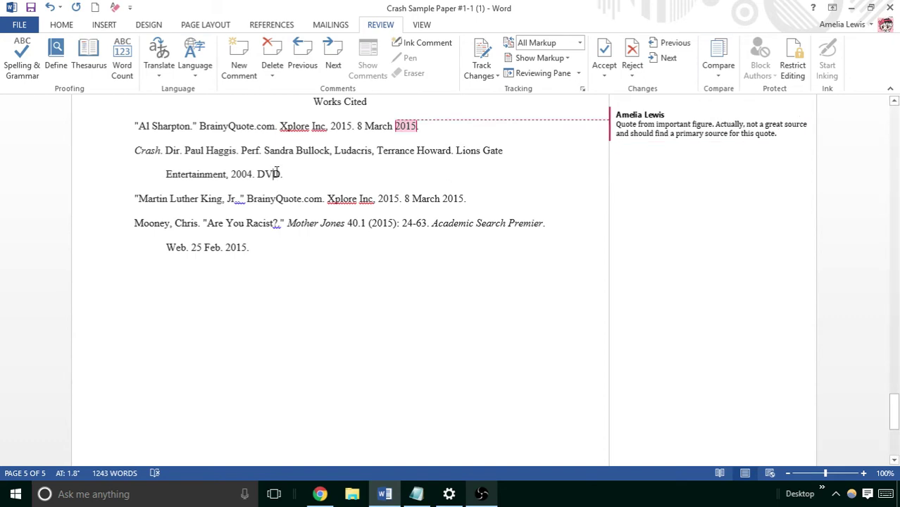
pyautogui.click(243, 71)
pyautogui.write('Primary source')
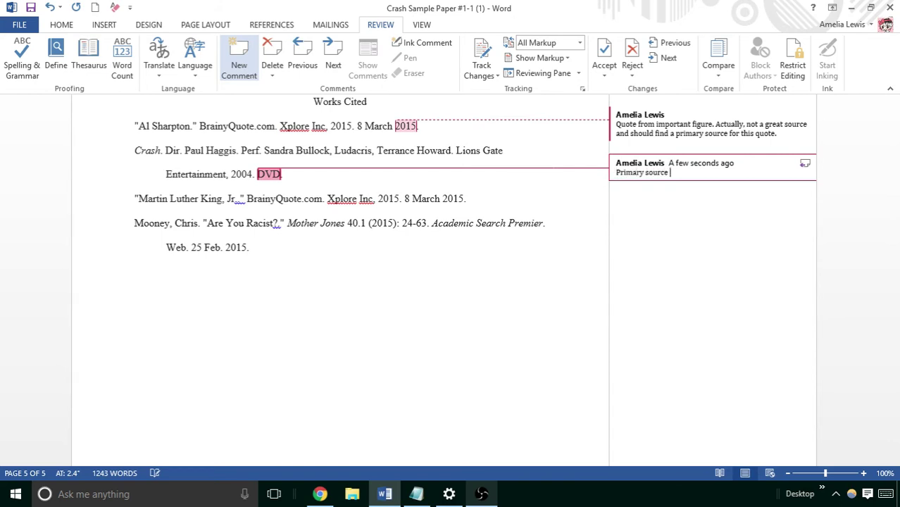
pyautogui.press('BackSpace')
pyautogui.write('-analyzing a movie')
pyautogui.click(395, 203)
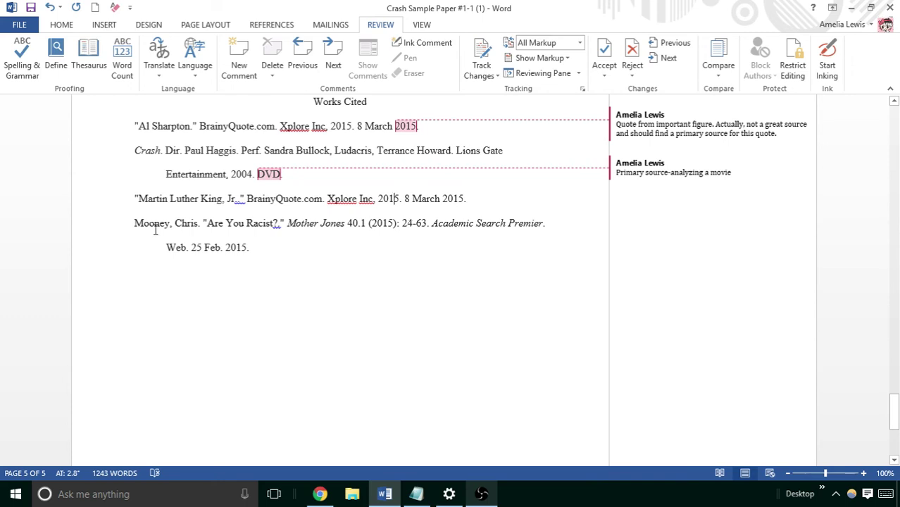
# Start a comment at the end of the "Are You Racist?" citation with "This is my first academic source. It was published in Mother"
pyautogui.click(267, 243)
pyautogui.click(240, 62)
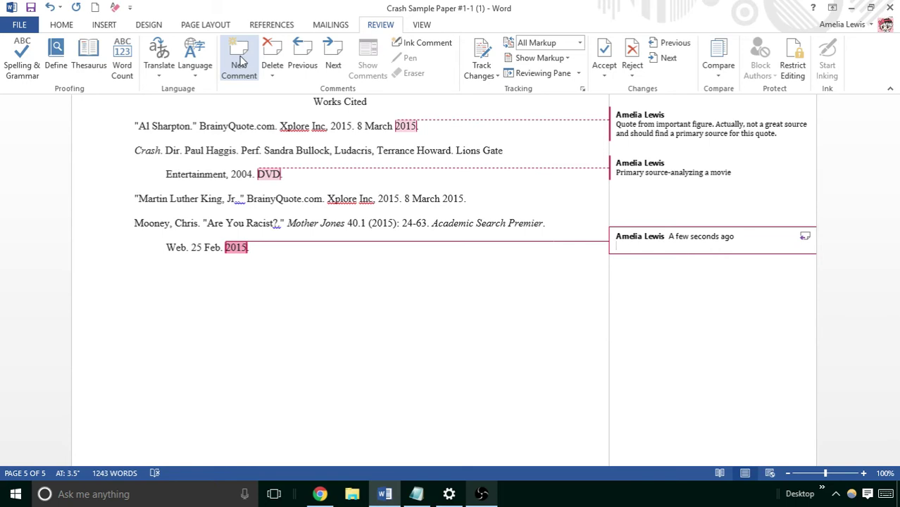
pyautogui.write('This is myf ir')
pyautogui.press('BackSpace')
pyautogui.press('BackSpace')
pyautogui.press('BackSpace')
pyautogui.press('BackSpace')
pyautogui.write('first academic sou')
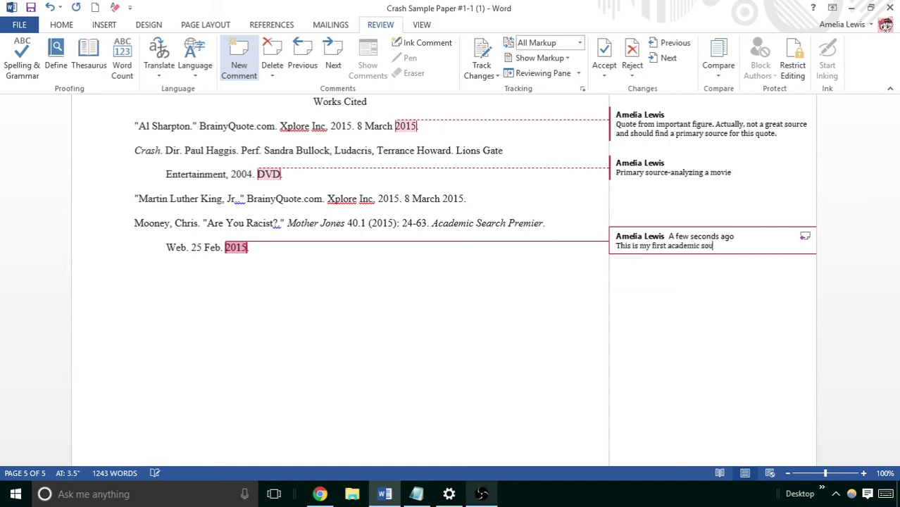
pyautogui.write('rce. It was published in Mother ')
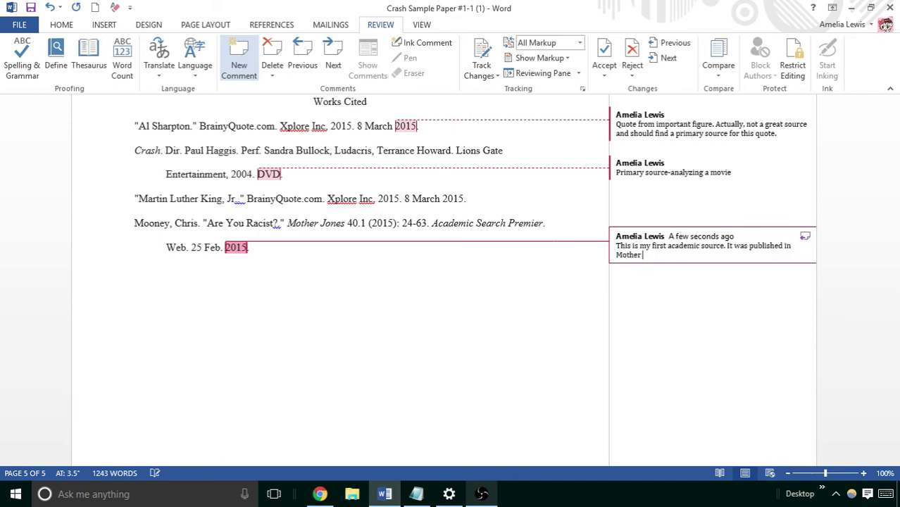
# Complete the "Are You Racist?" comment with "Jones journal and I found it on the KSU library databases, specifically Academic Search Premier."
pyautogui.write('Jones journal. and I found it on the KS')
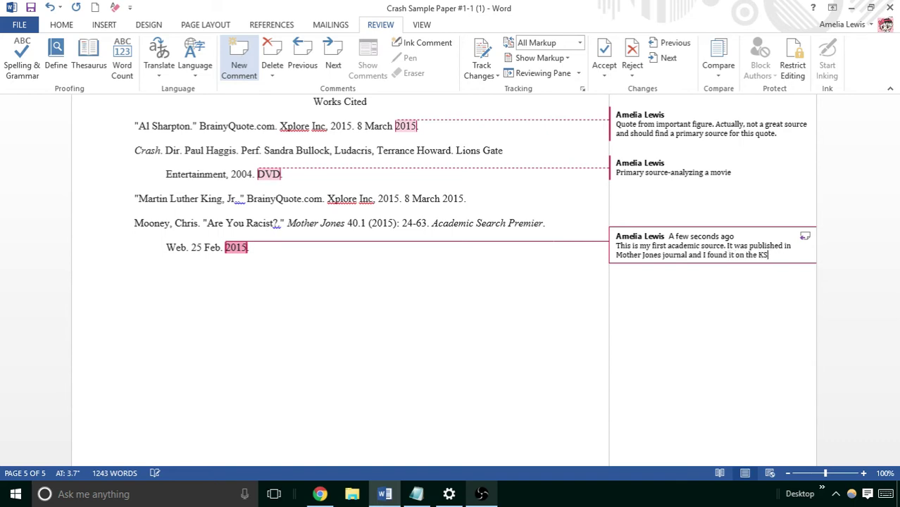
pyautogui.write('U library ')
pyautogui.write('databases, pa')
pyautogui.write('rticularl')
pyautogui.press('BackSpace')
pyautogui.press('BackSpace')
pyautogui.press('BackSpace')
pyautogui.press('BackSpace')
pyautogui.press('BackSpace')
pyautogui.press('BackSpace')
pyautogui.press('BackSpace')
pyautogui.press('BackSpace')
pyautogui.press('BackSpace')
pyautogui.press('BackSpace')
pyautogui.press('BackSpace')
pyautogui.write('specifically Academic Search Premier.')
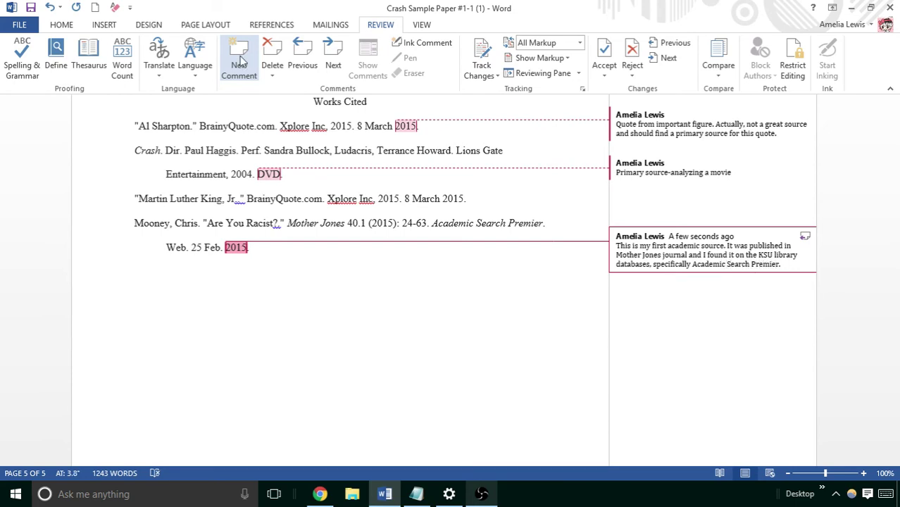